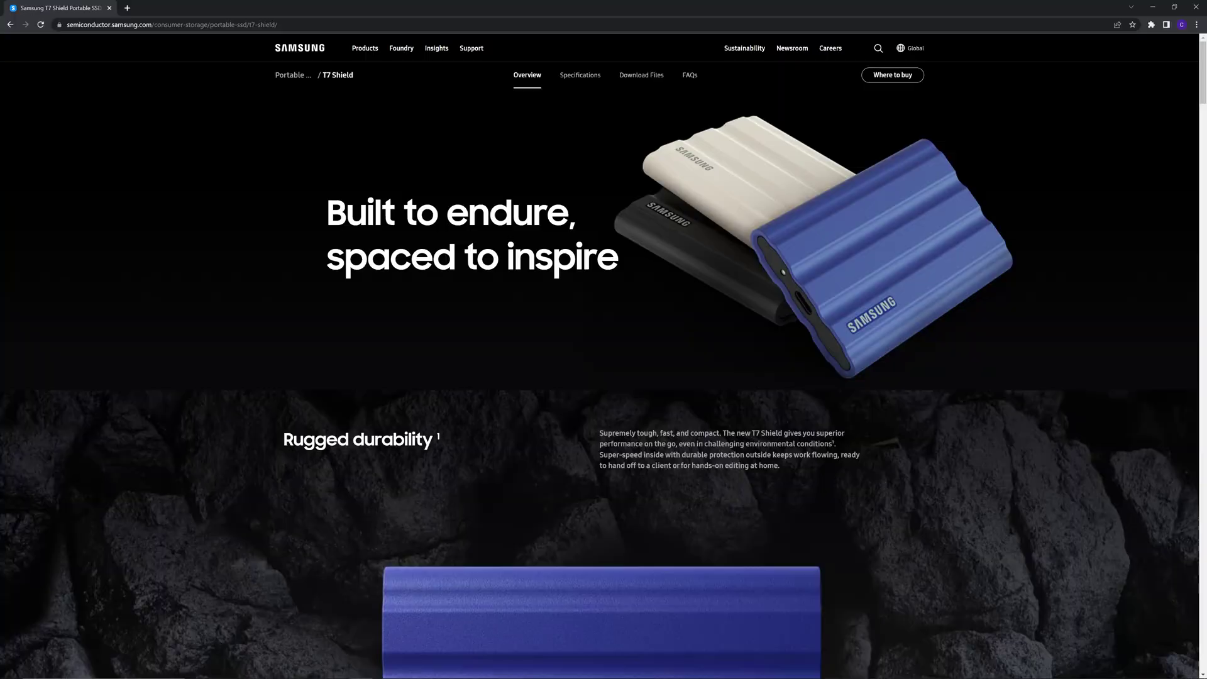
Scroll past the colour, software and Flash Memory sections down to the T7 Shield Specifications table.
scroll(603, 355, "down", 2)
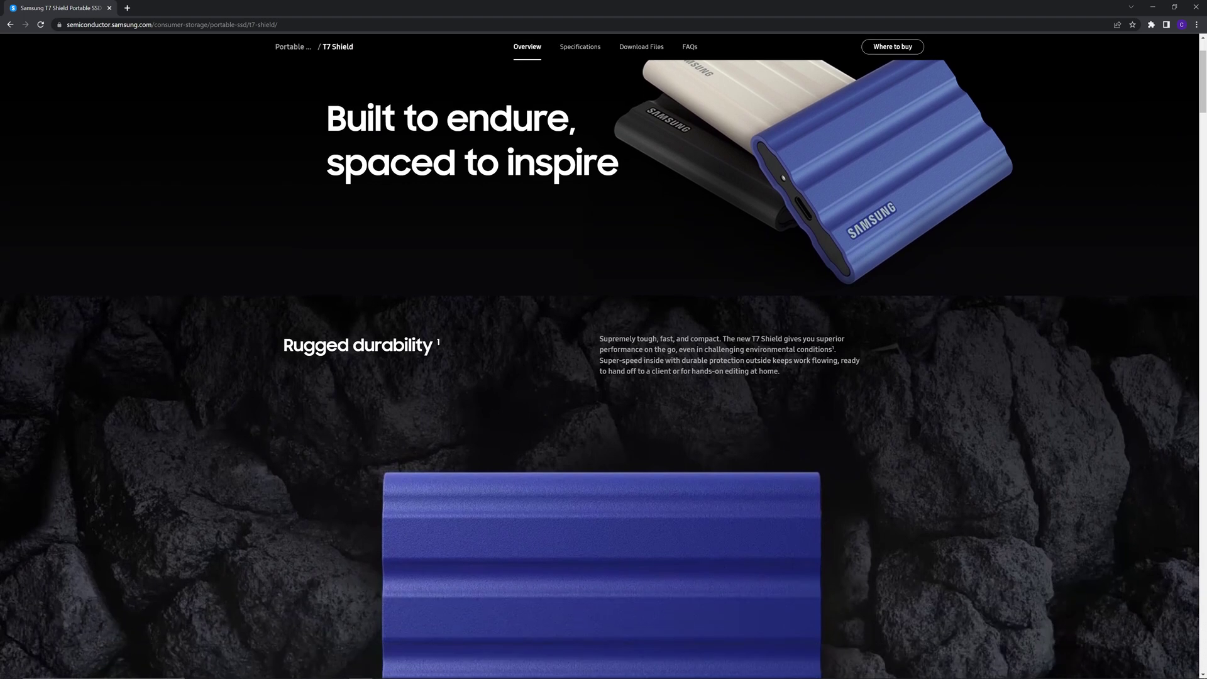
scroll(599, 369, "down", 2)
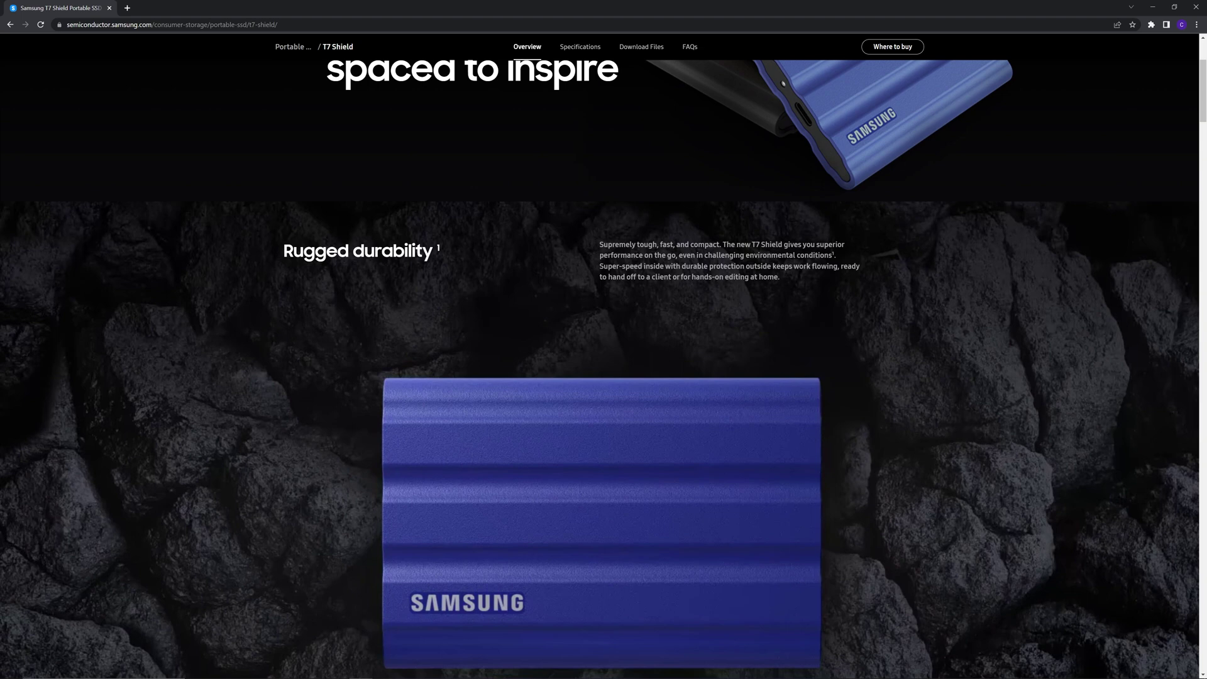
scroll(600, 368, "down", 2)
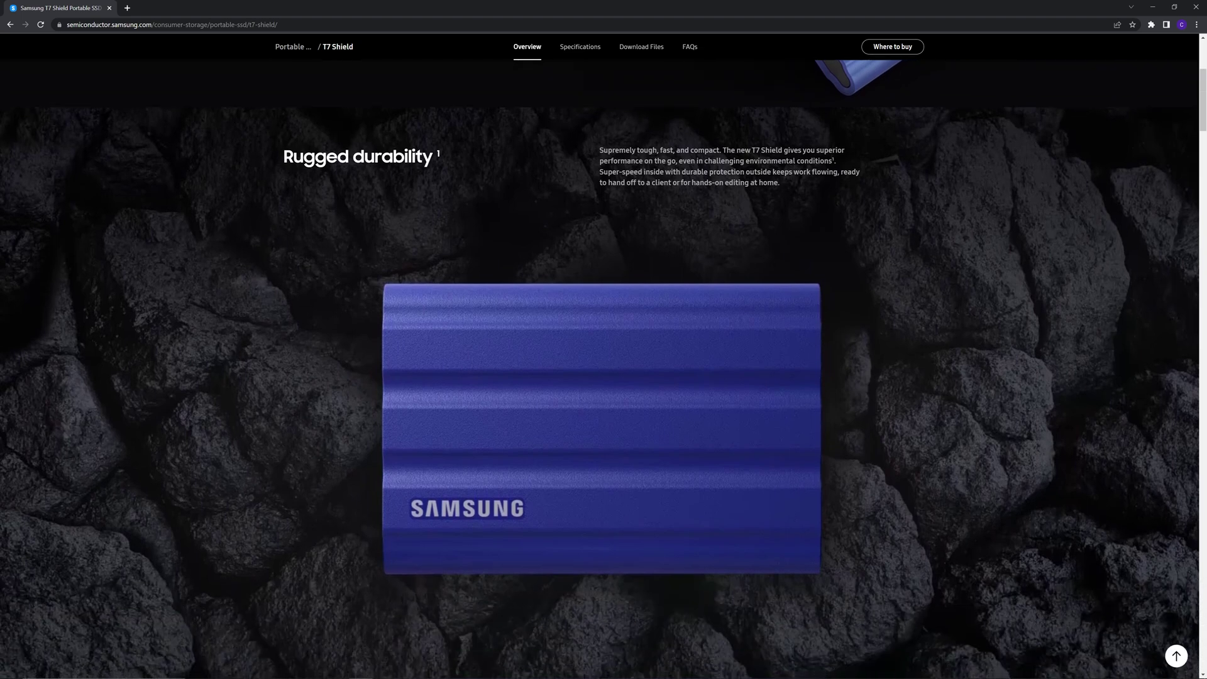
scroll(599, 369, "down", 2)
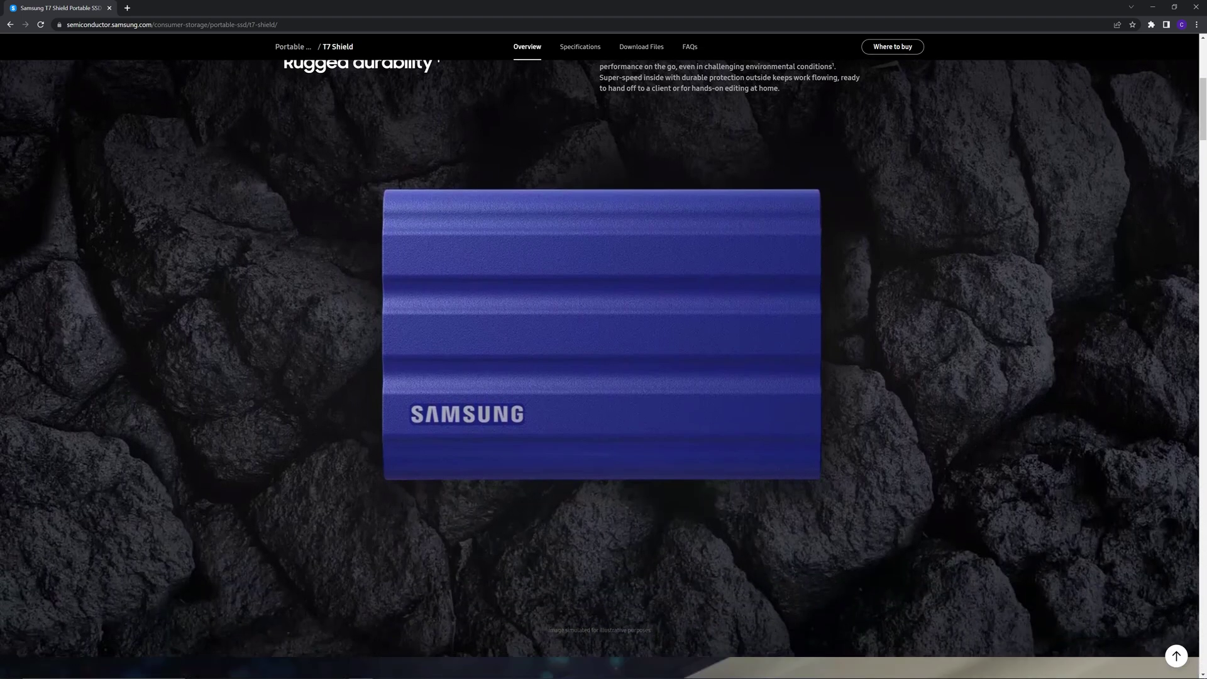
scroll(601, 369, "down", 2)
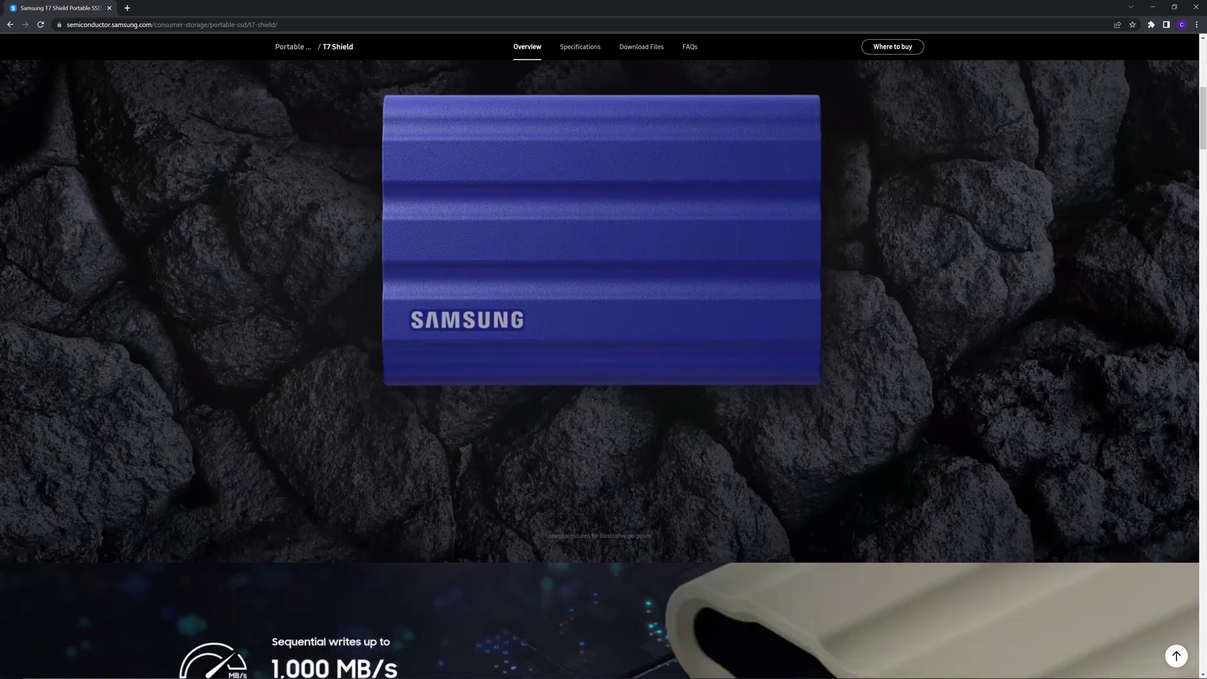
scroll(599, 369, "down", 2)
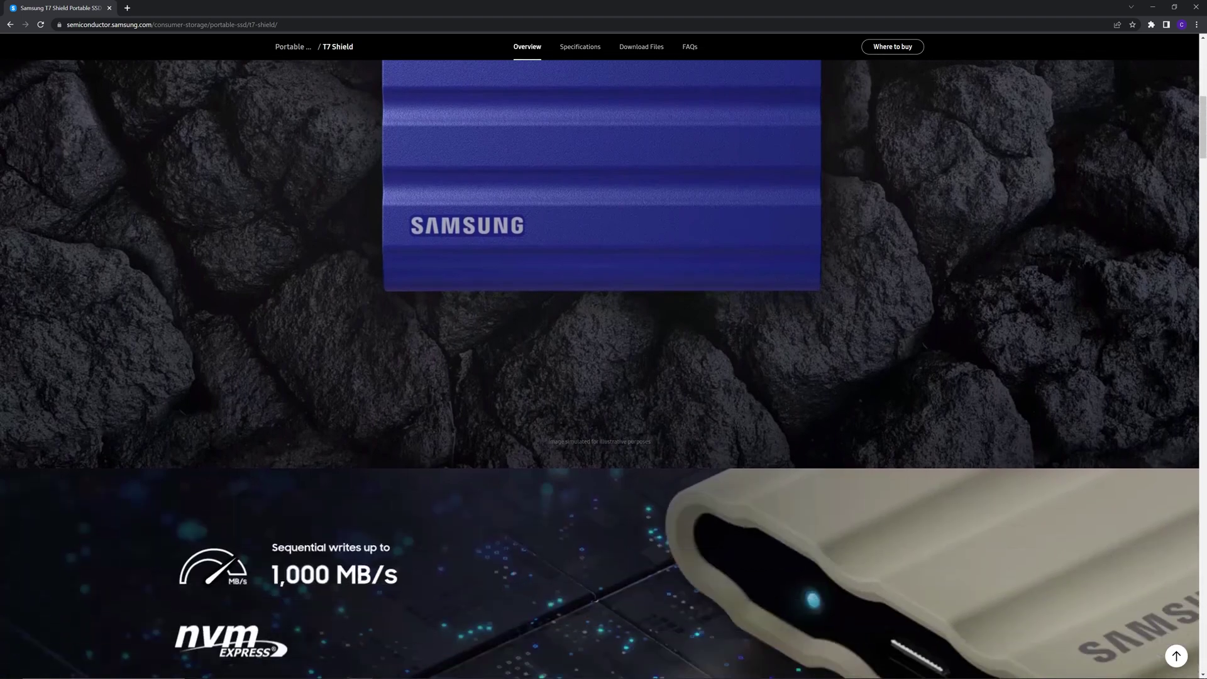
scroll(599, 369, "down", 2)
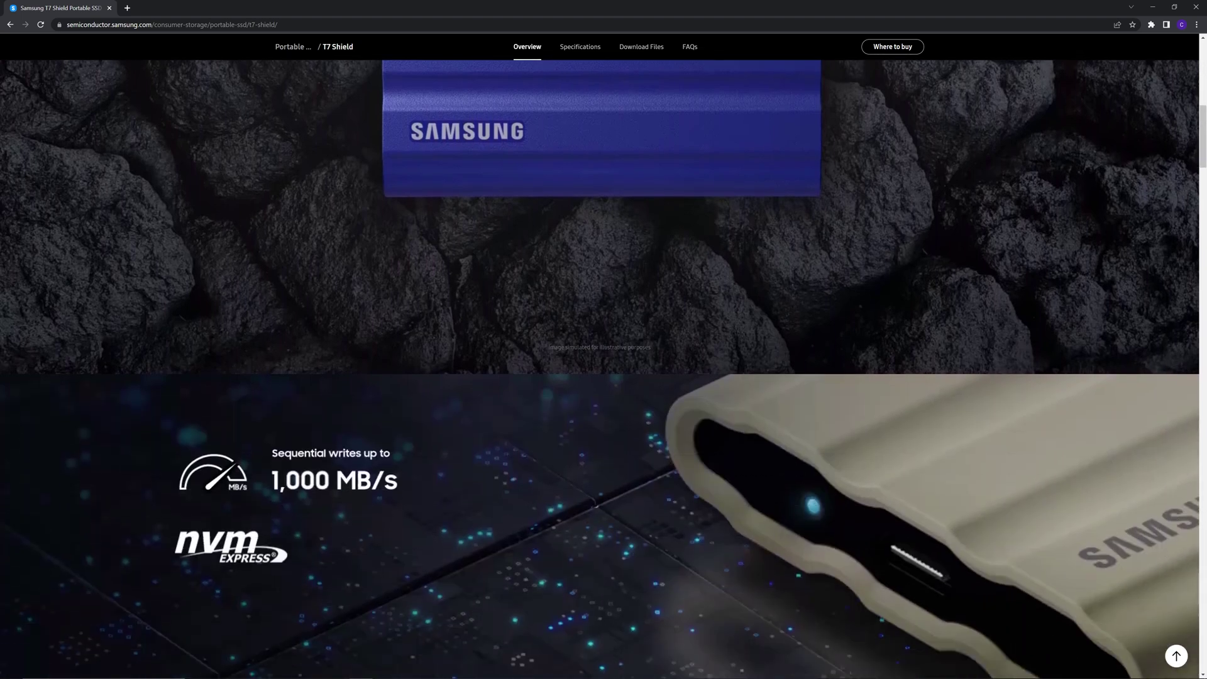
scroll(601, 368, "down", 3)
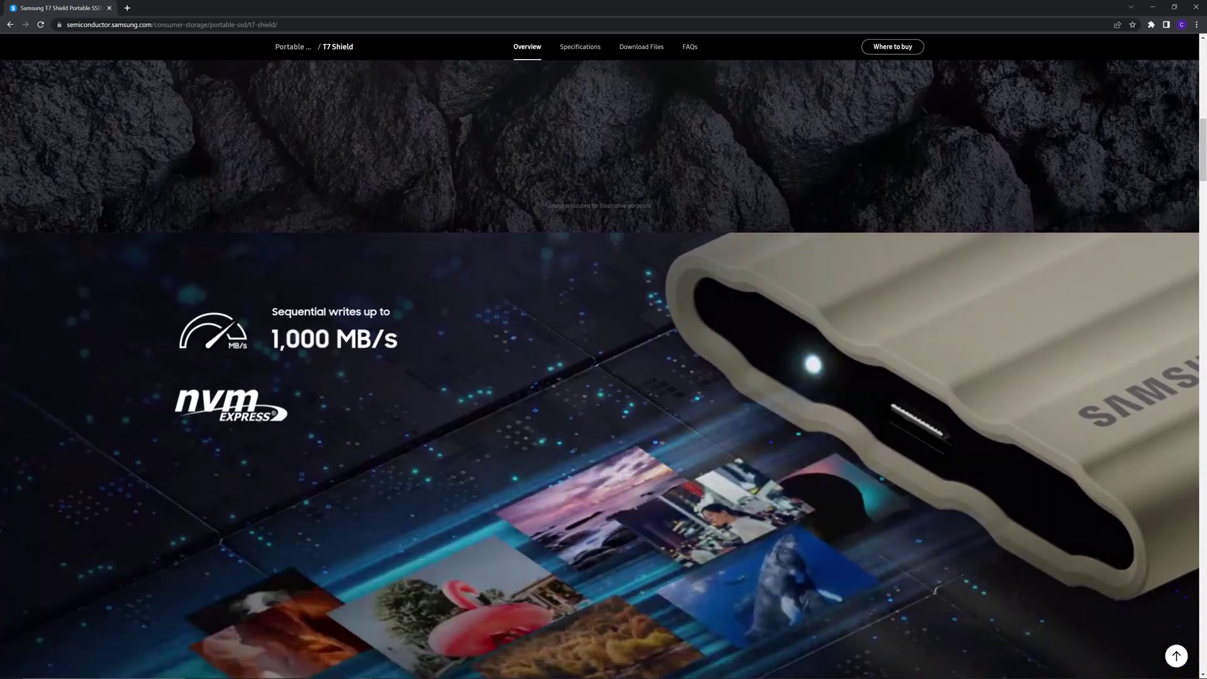
scroll(599, 369, "down", 3)
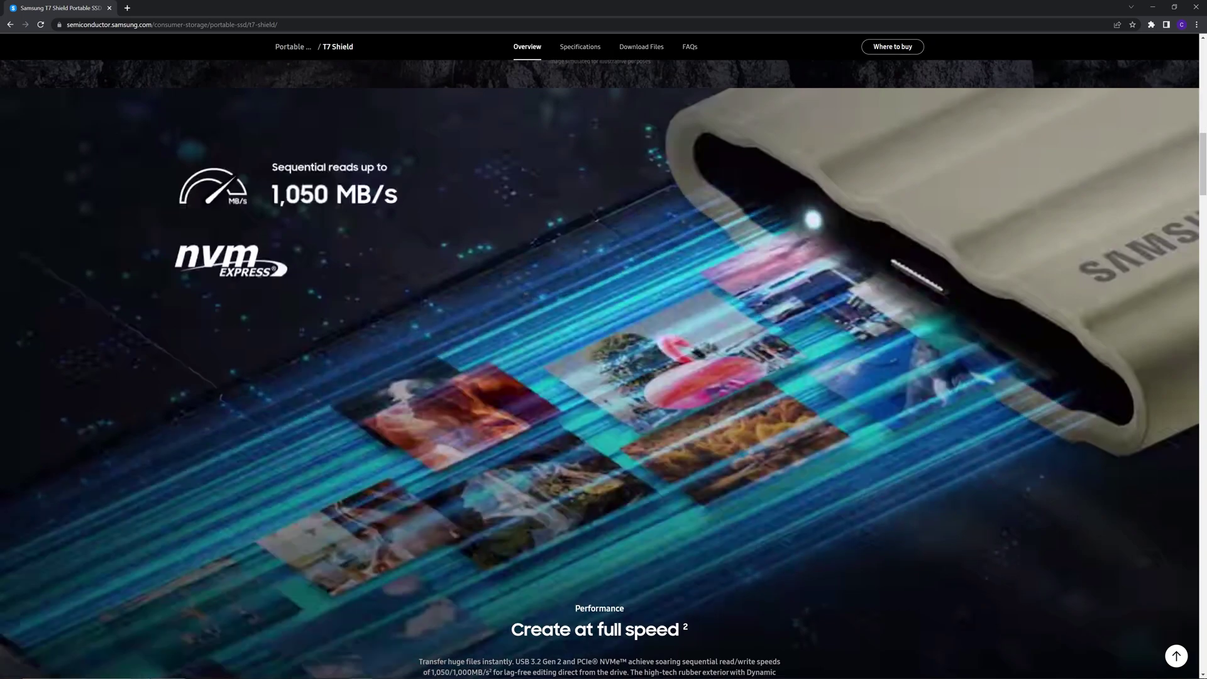
scroll(600, 368, "down", 3)
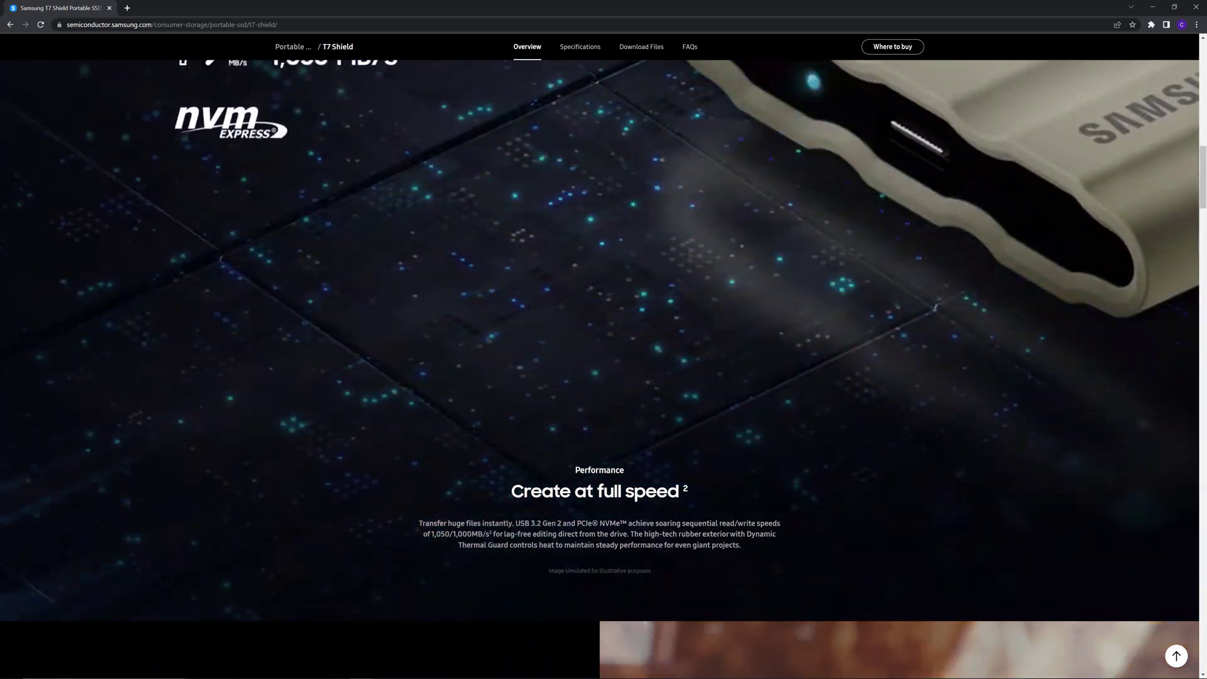
scroll(599, 368, "down", 3)
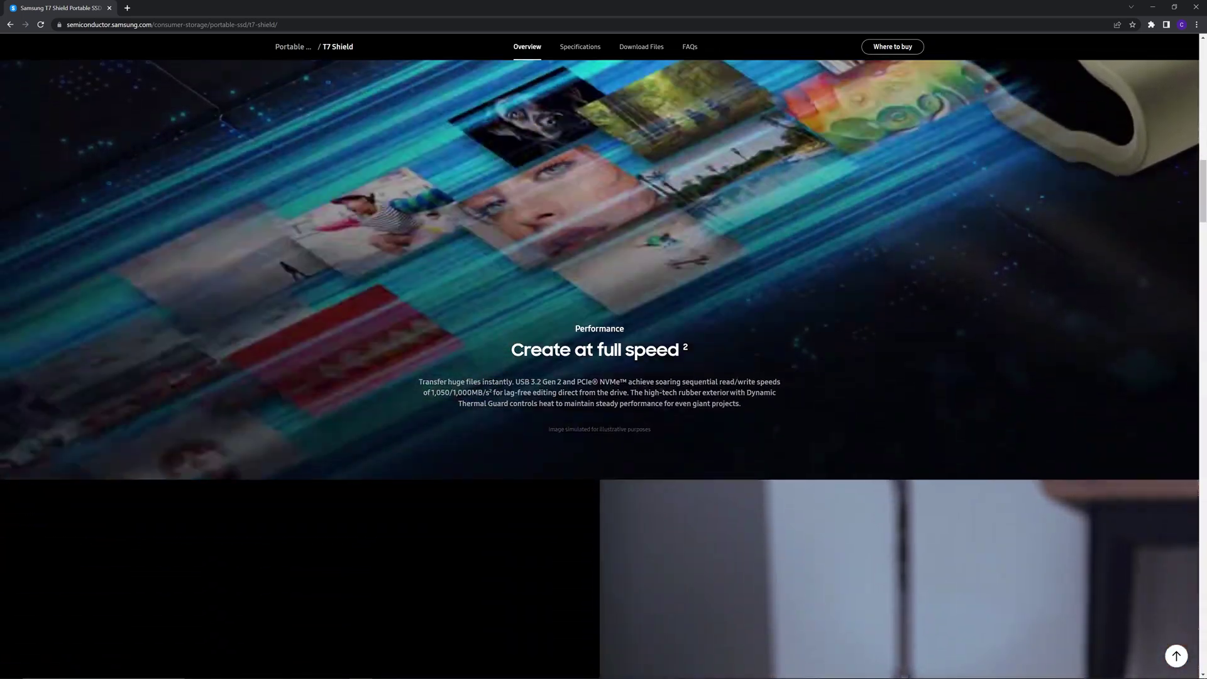
scroll(600, 369, "down", 3)
scroll(600, 369, "down", 1)
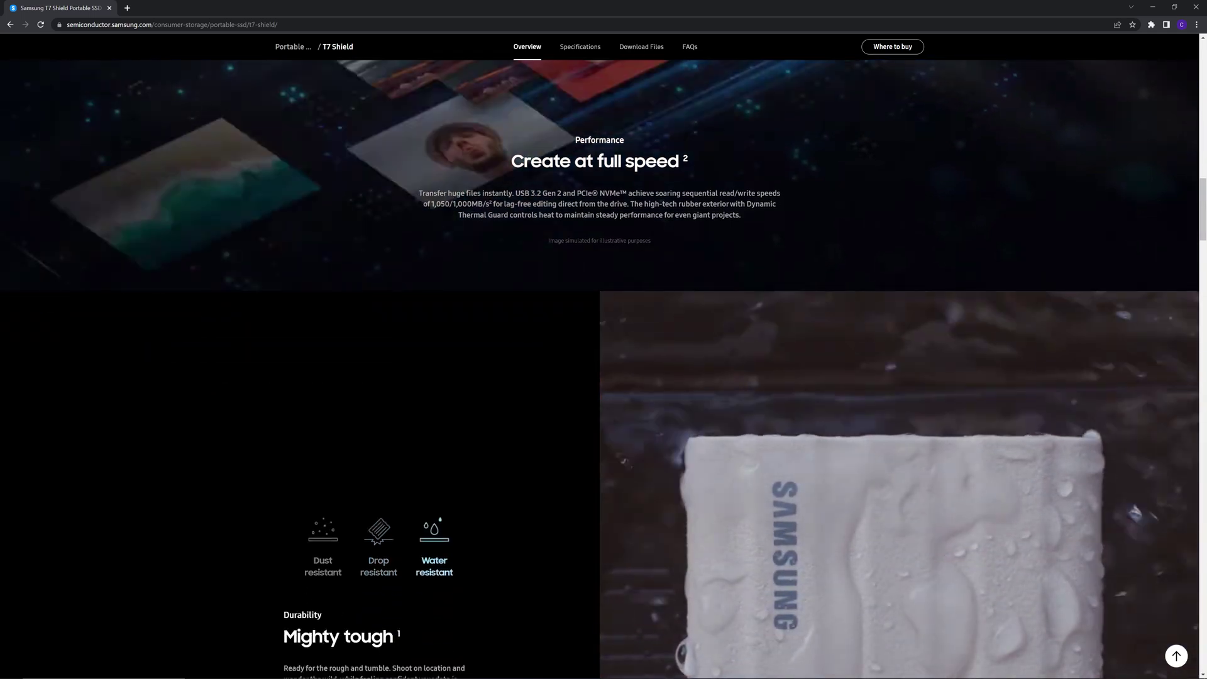
scroll(600, 368, "down", 2)
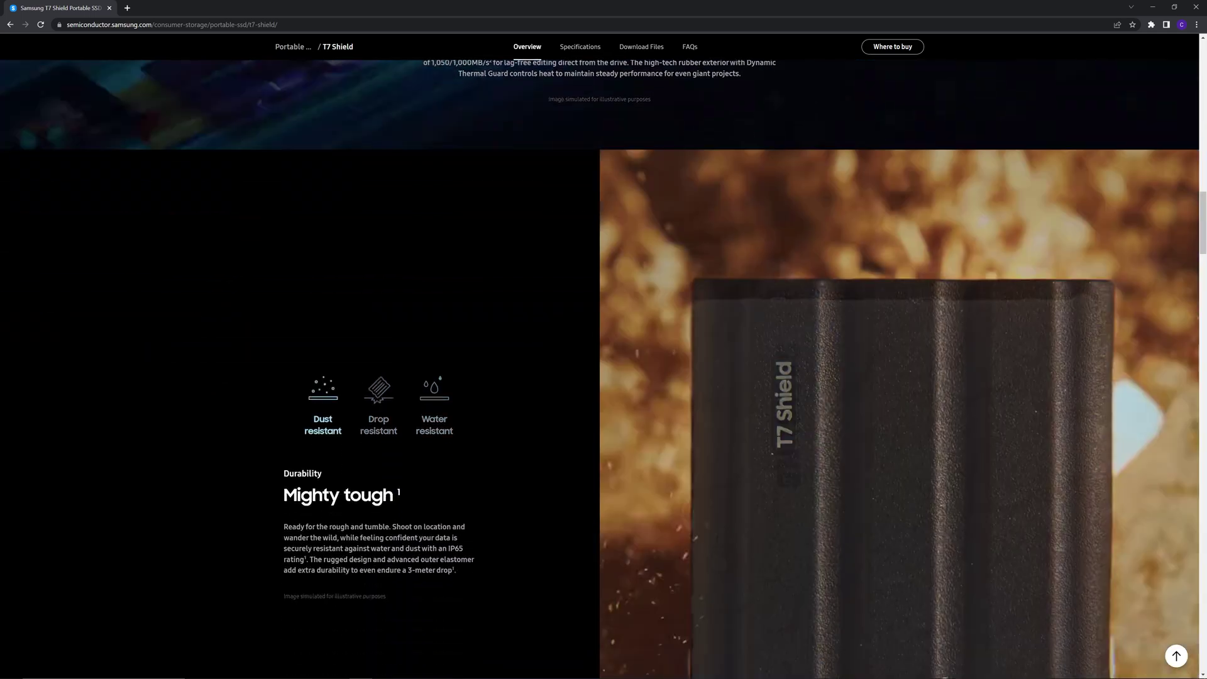
scroll(599, 368, "down", 2)
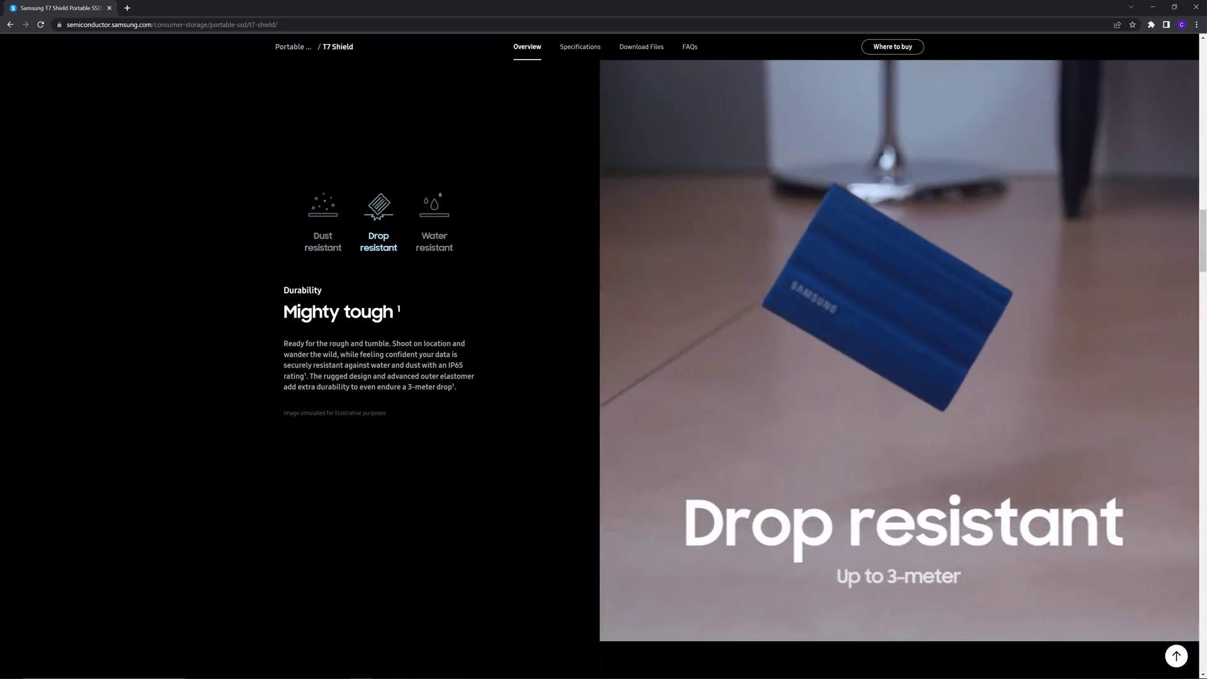
scroll(600, 368, "down", 3)
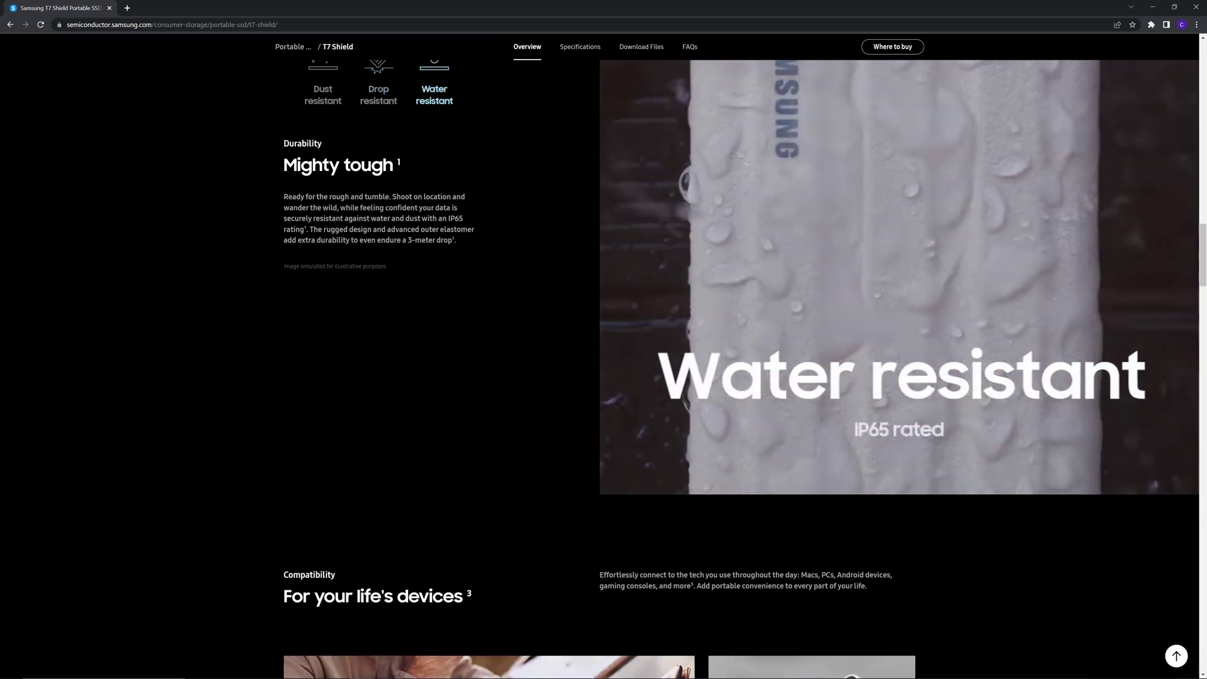
scroll(600, 369, "down", 2)
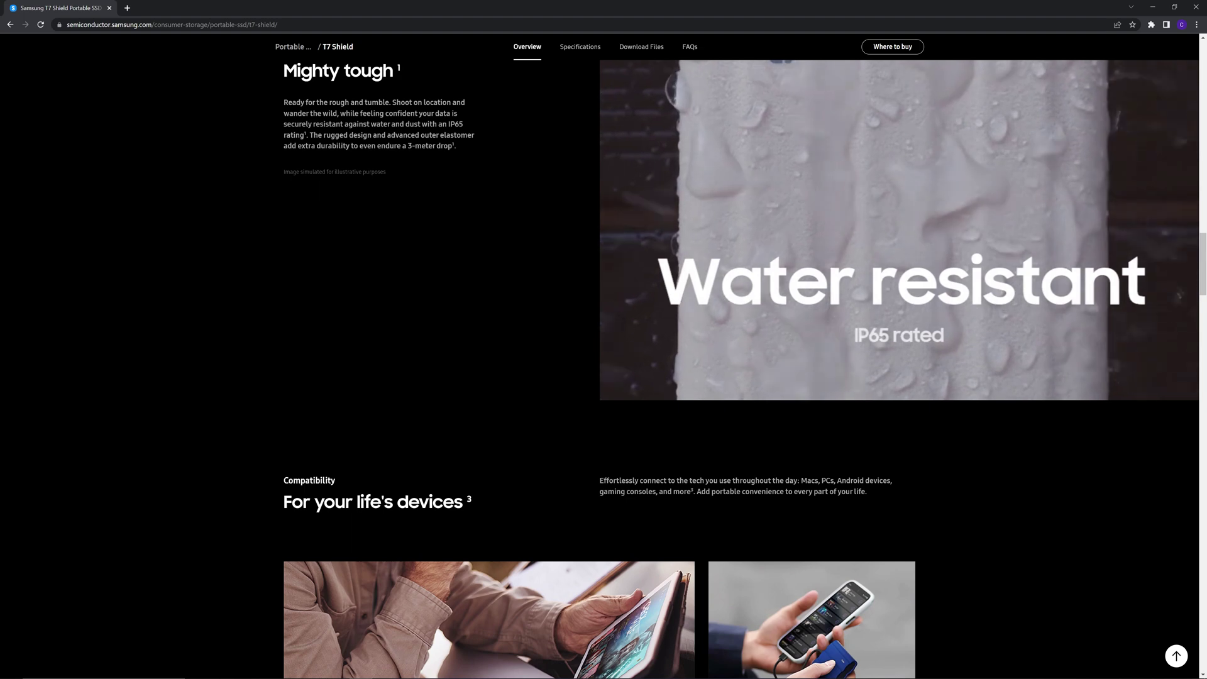
scroll(600, 368, "down", 3)
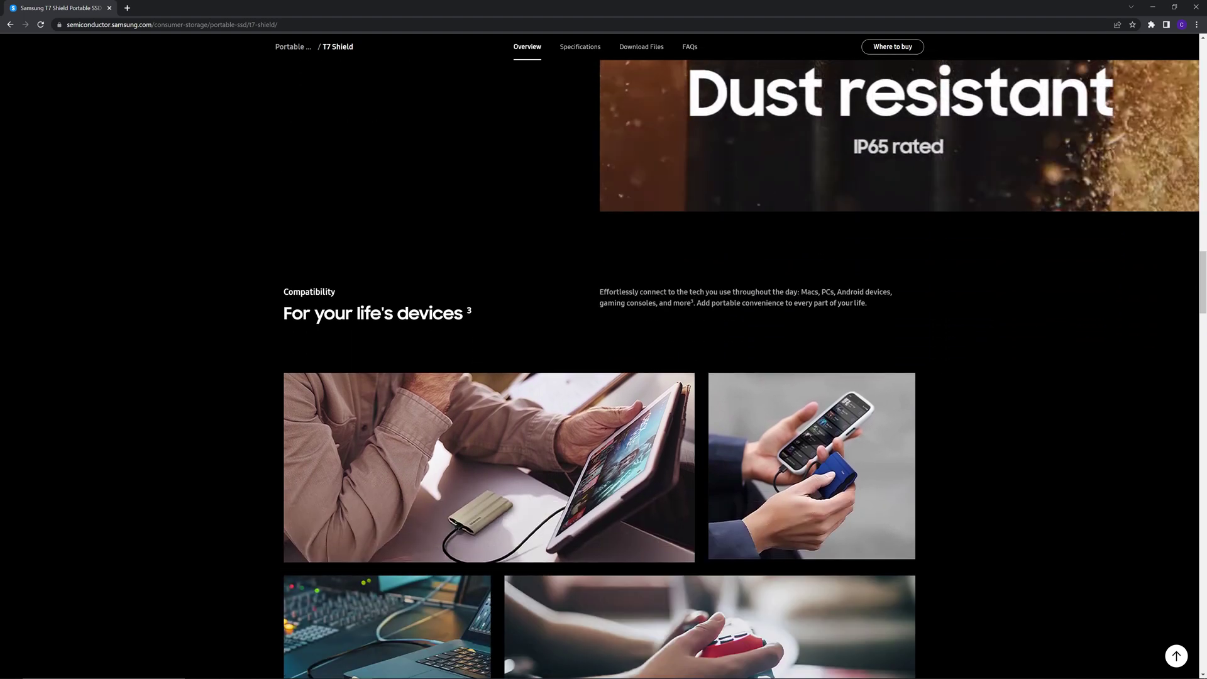
scroll(600, 369, "down", 2)
scroll(599, 369, "down", 2)
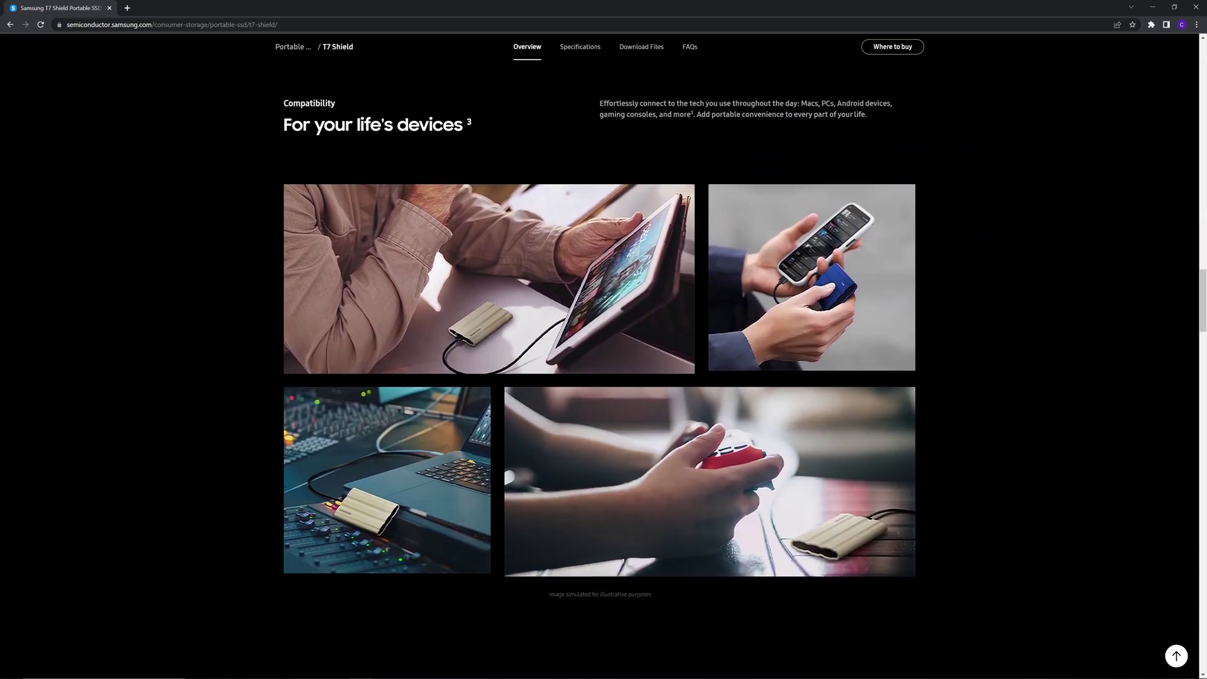
scroll(600, 368, "down", 3)
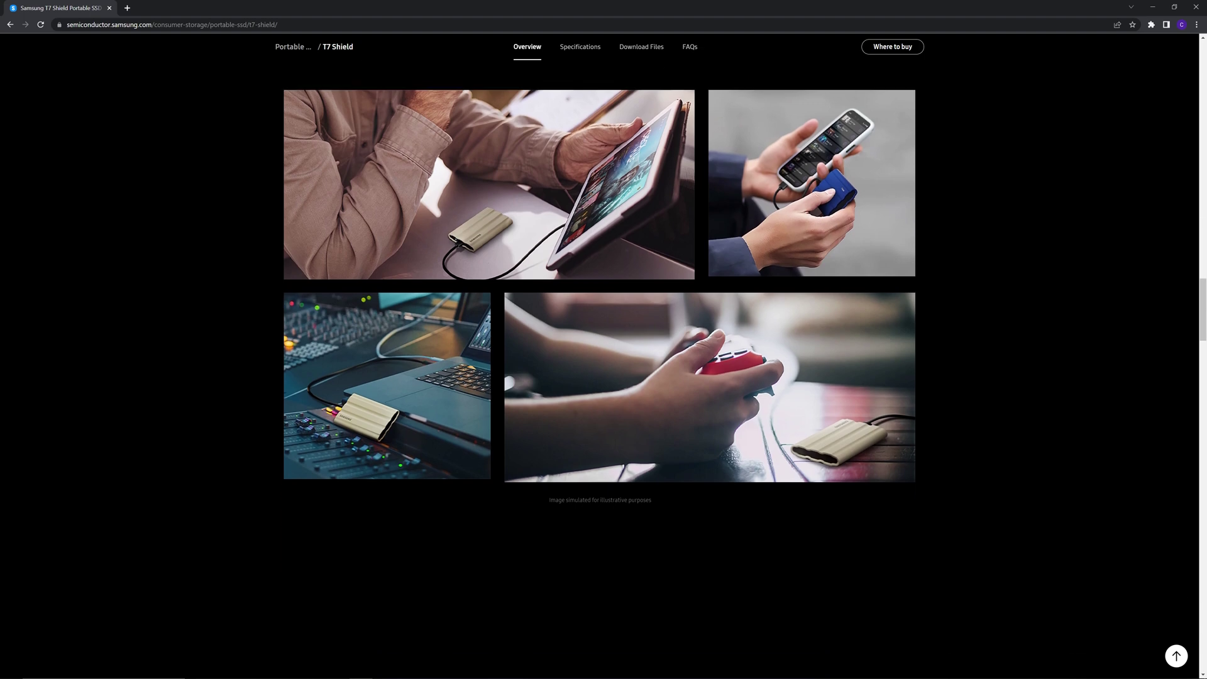
scroll(600, 369, "down", 5)
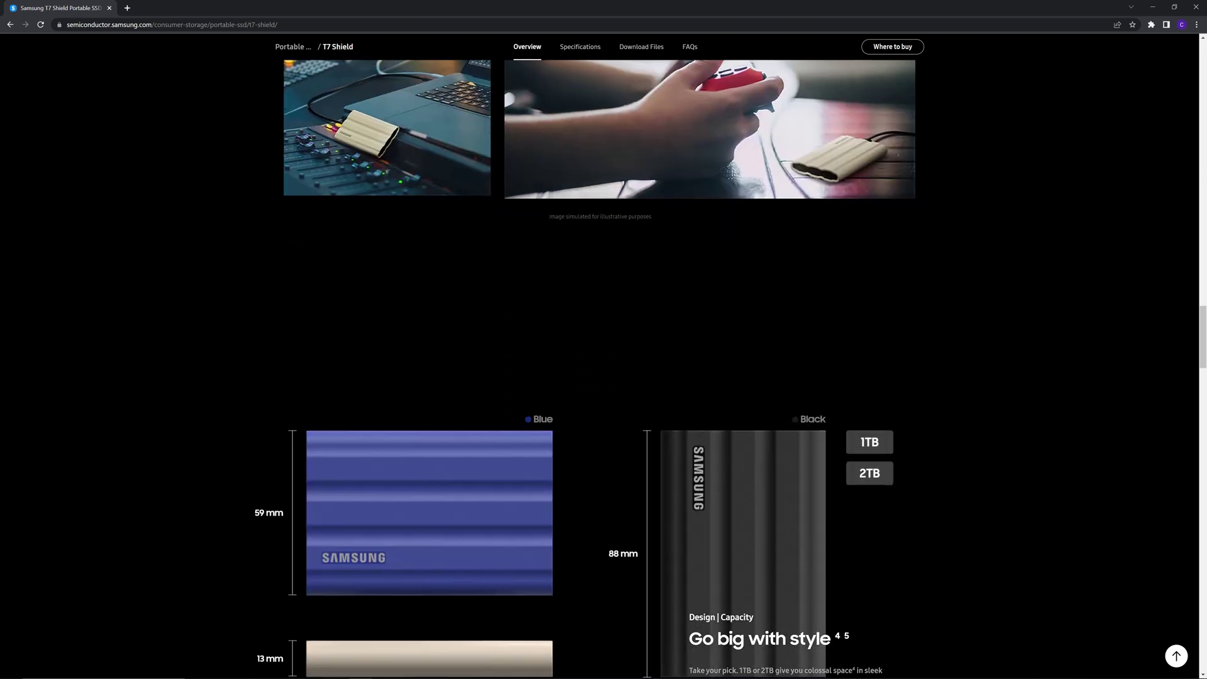
scroll(599, 369, "down", 3)
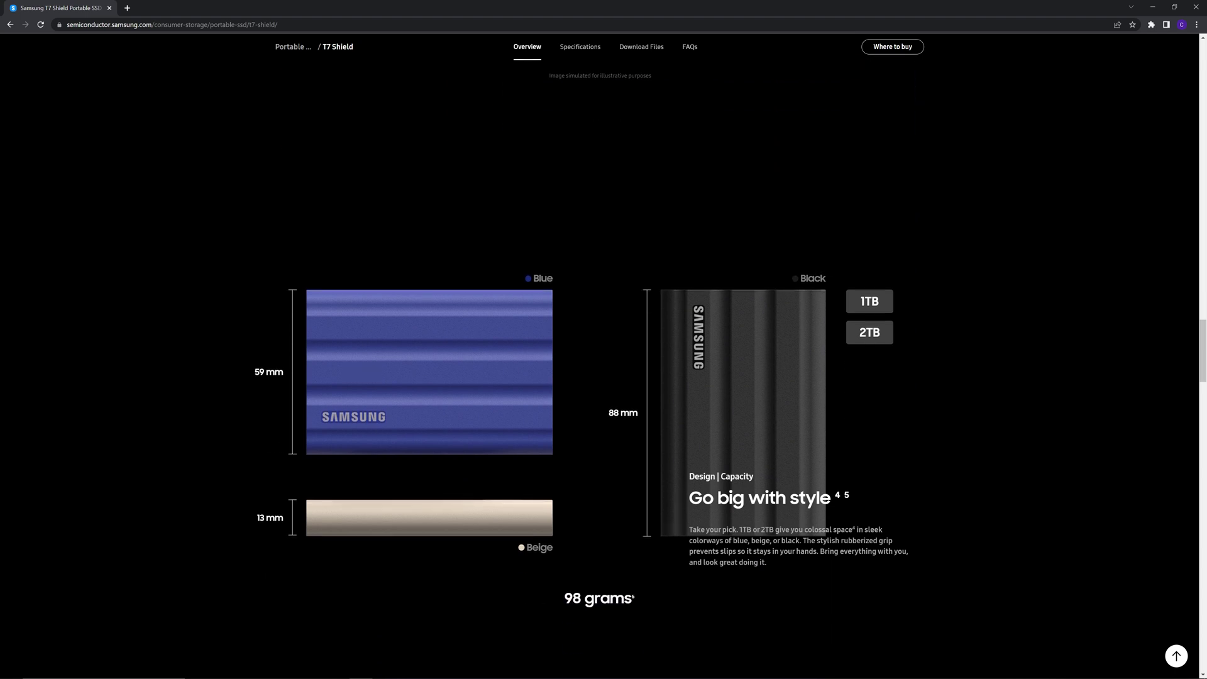
scroll(599, 369, "down", 4)
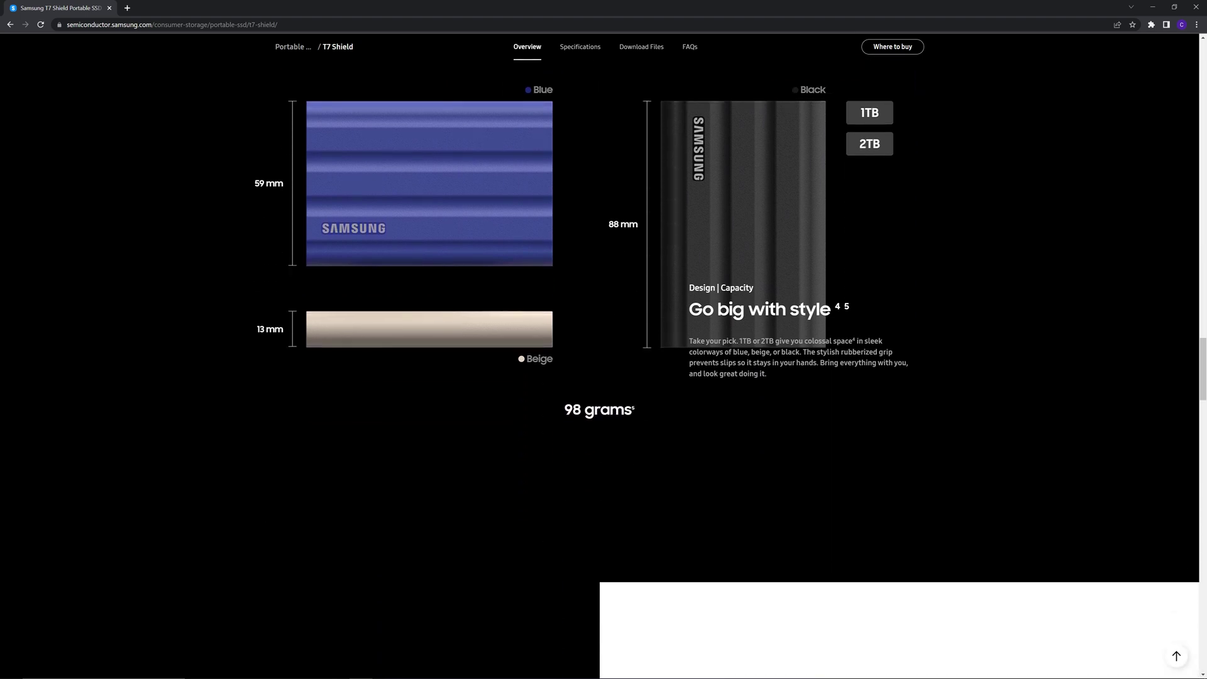
scroll(599, 369, "down", 5)
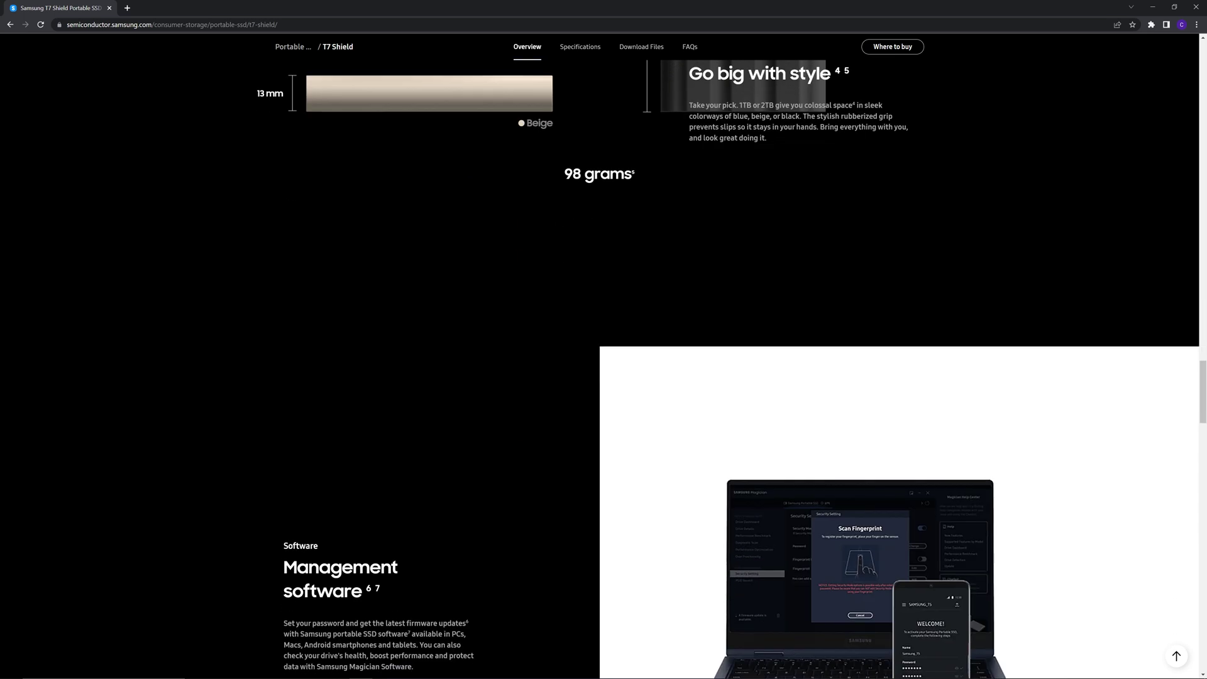
scroll(599, 369, "down", 3)
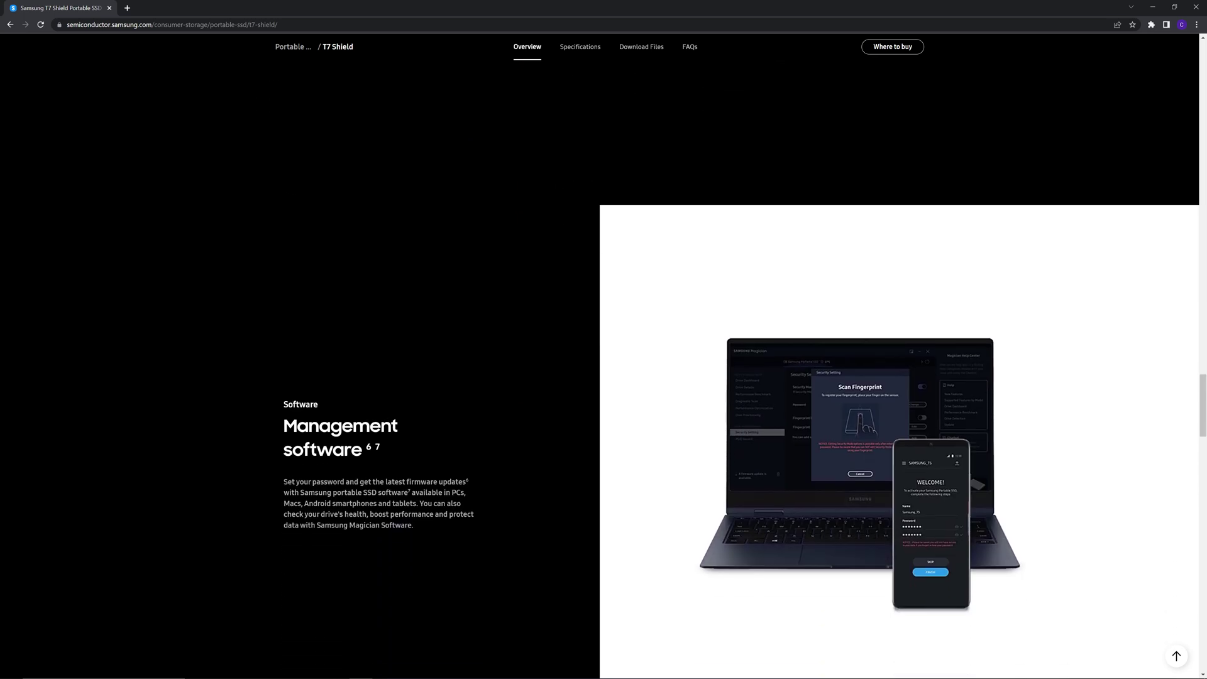
scroll(600, 369, "down", 4)
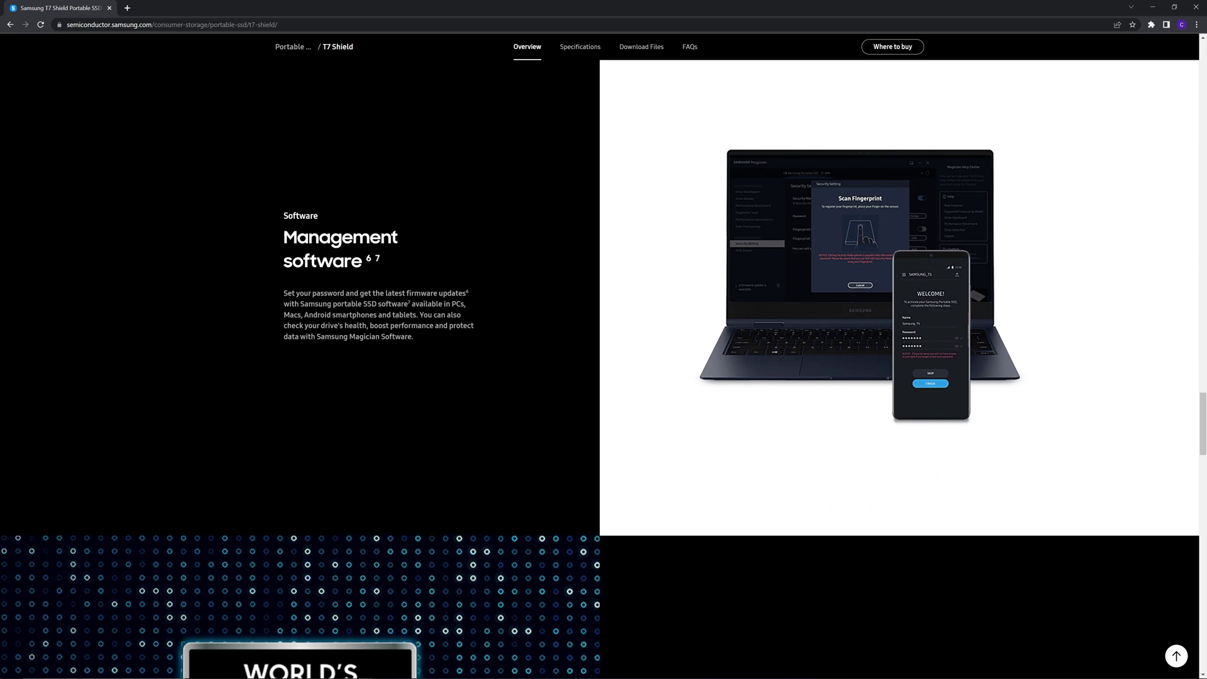
scroll(599, 369, "down", 4)
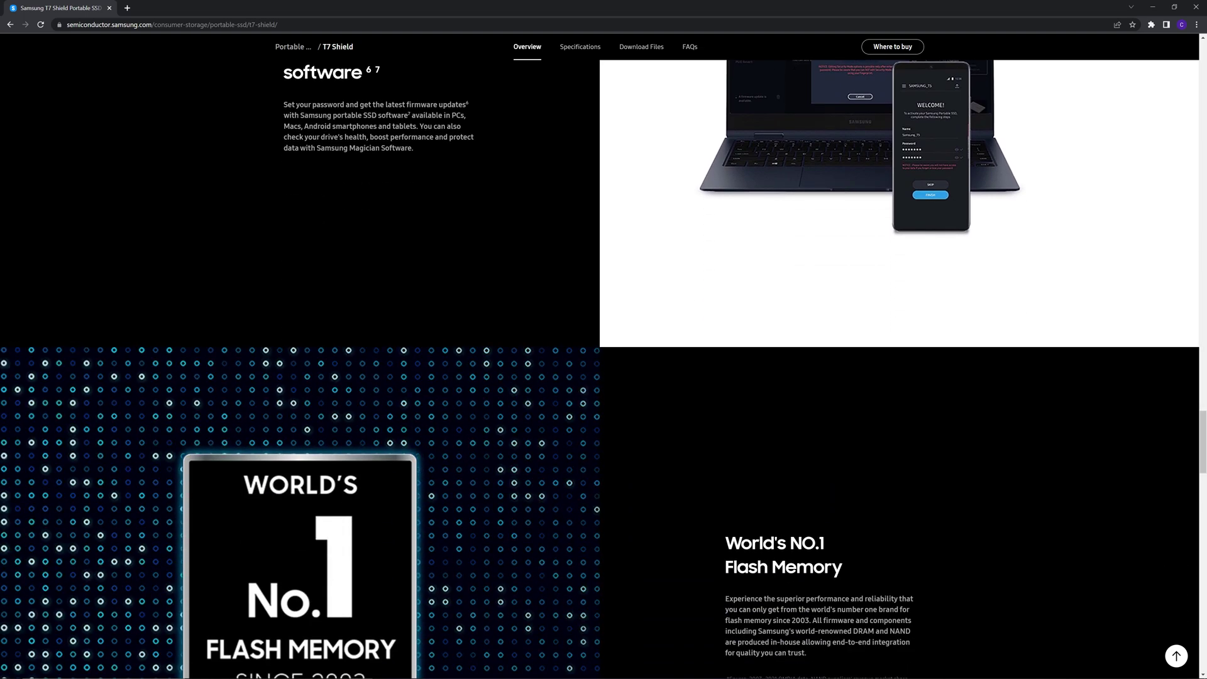
scroll(600, 369, "down", 4)
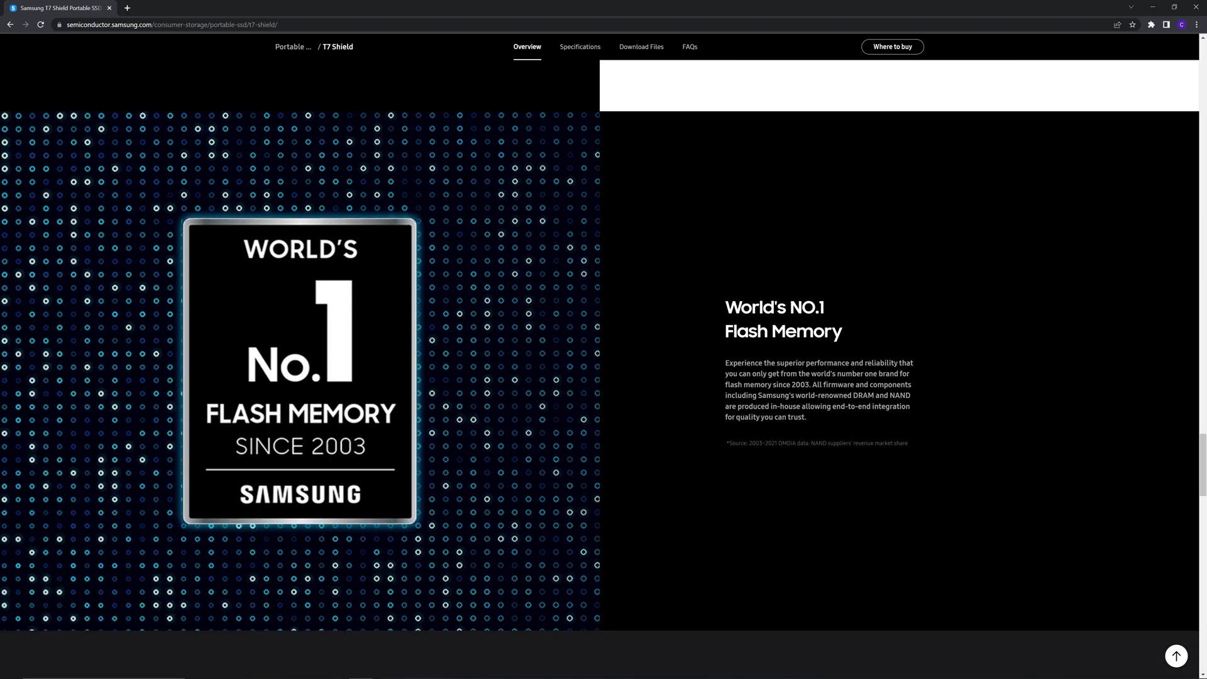
scroll(599, 369, "down", 3)
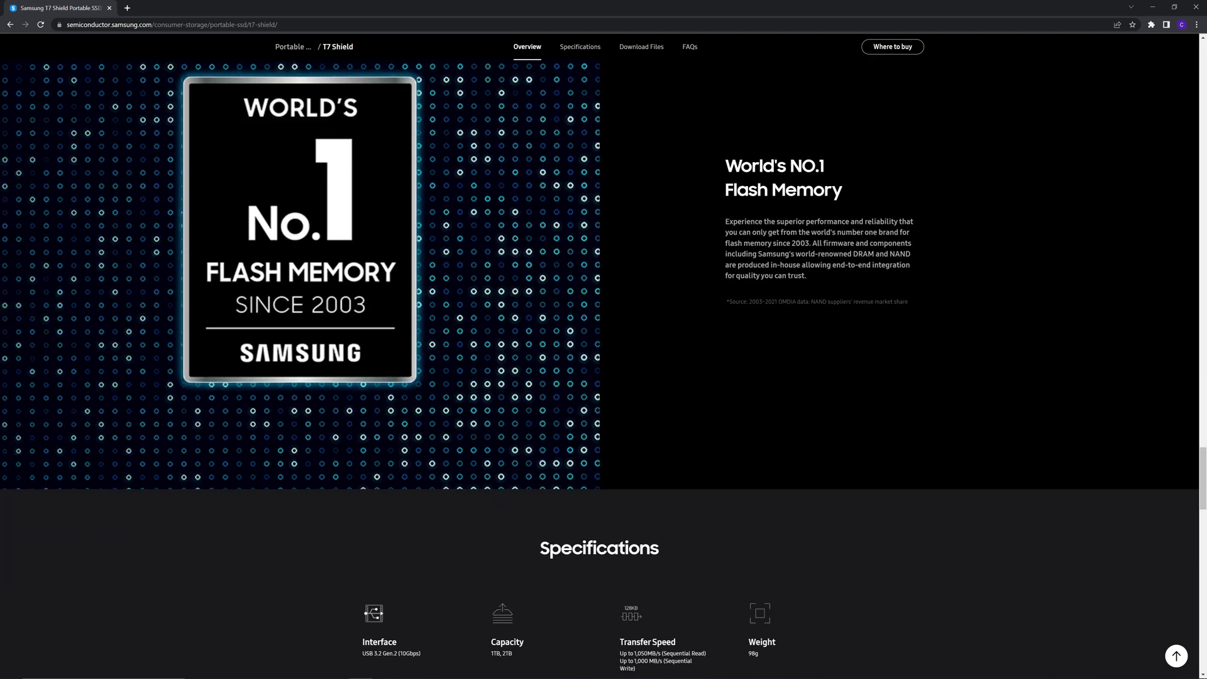
scroll(599, 369, "down", 3)
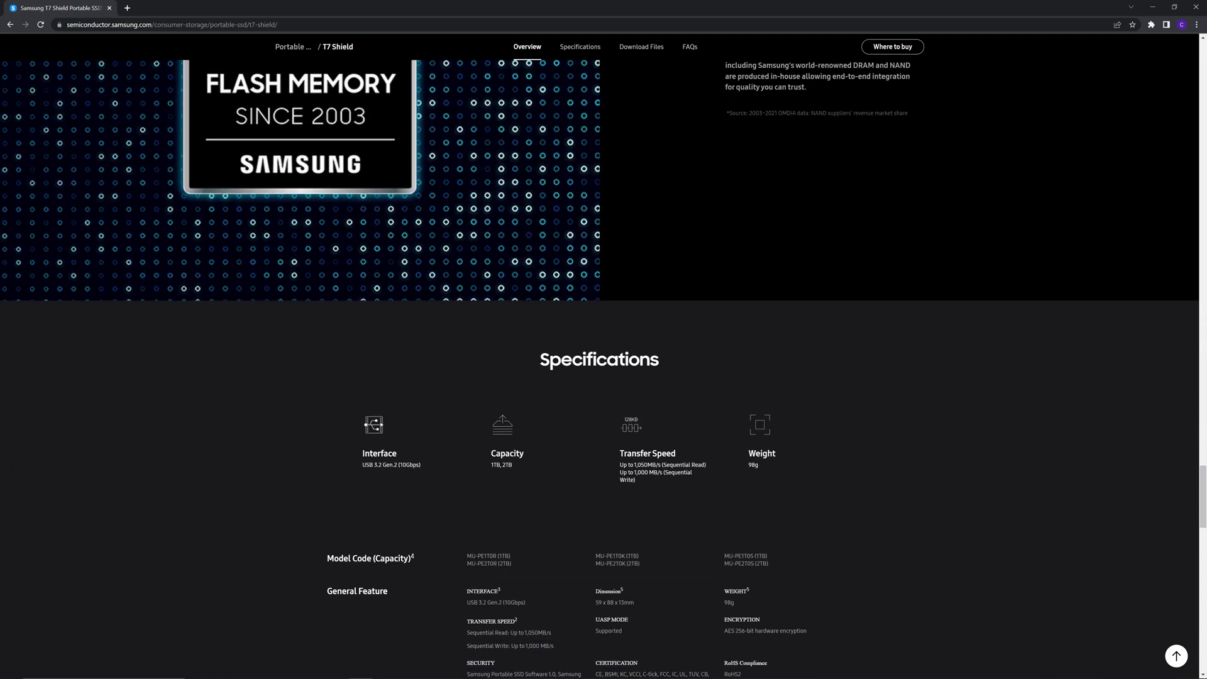
scroll(599, 368, "down", 3)
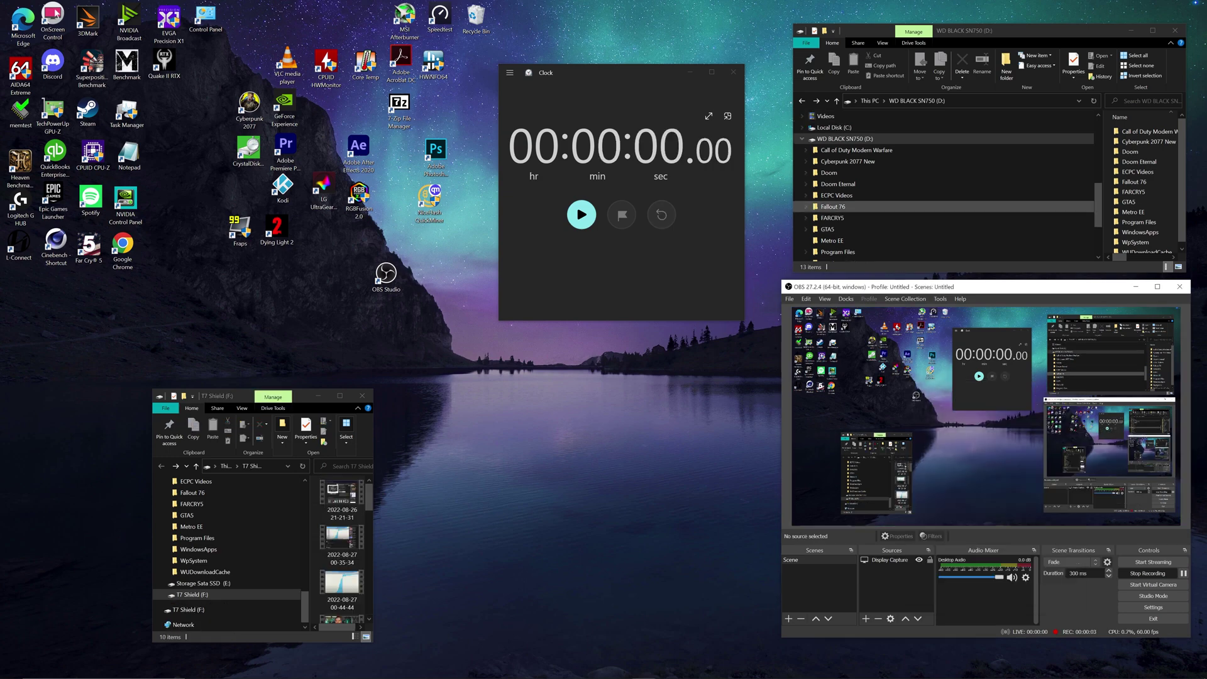
Drag the Cyberpunk 2077 New folder from D: onto T7 Shield (F:) to start the copy.
left_click_drag(847, 161, 191, 594)
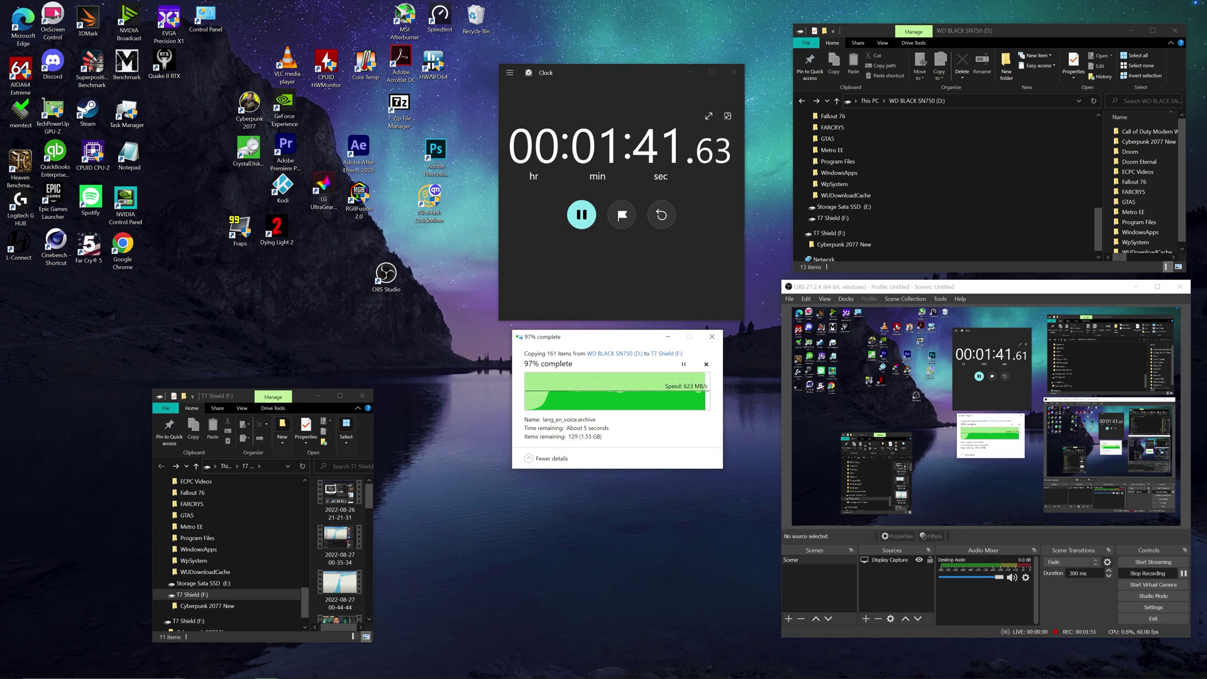
Stop the stopwatch once the copy finishes and show the Cyberpunk 2077 New folder's properties.
left_click(582, 215)
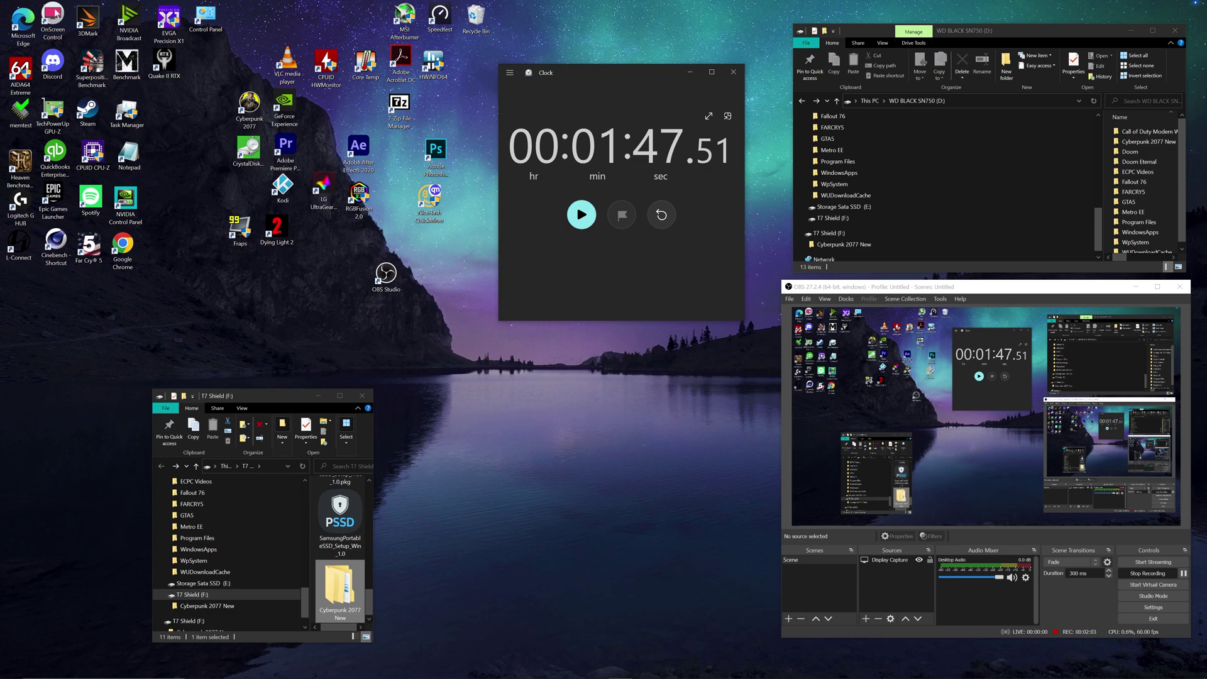
scroll(880, 157, "up", 2)
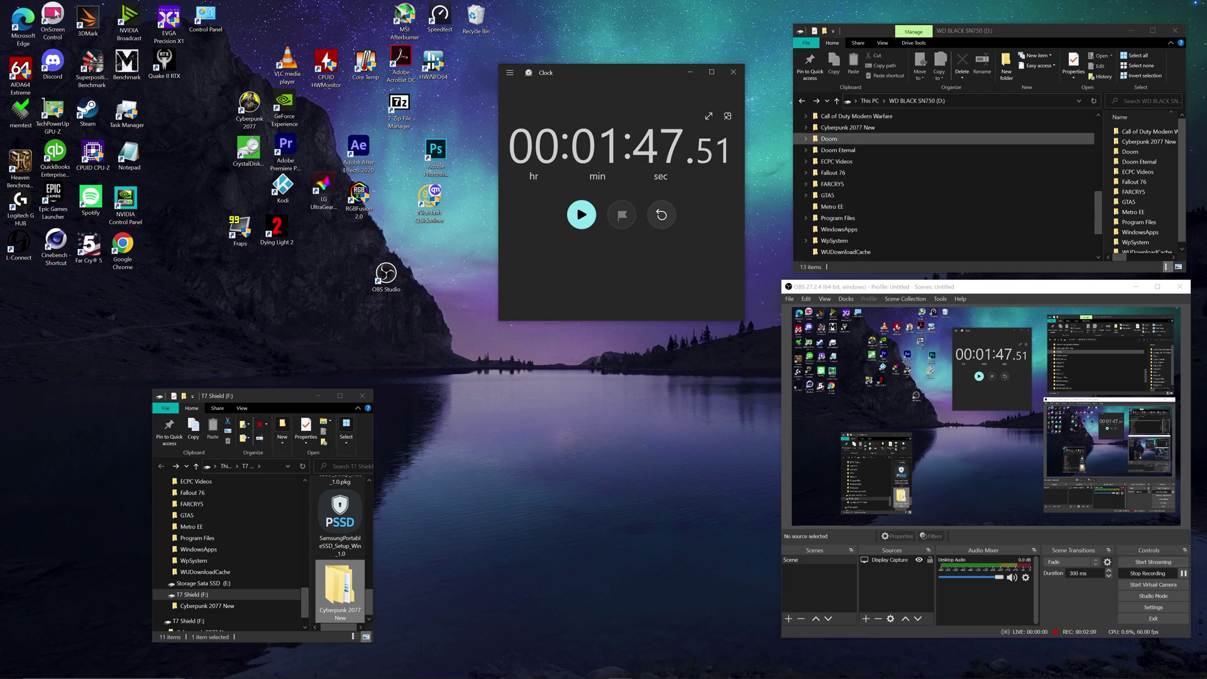
scroll(848, 139, "up", 1)
right_click(848, 140)
left_click(879, 330)
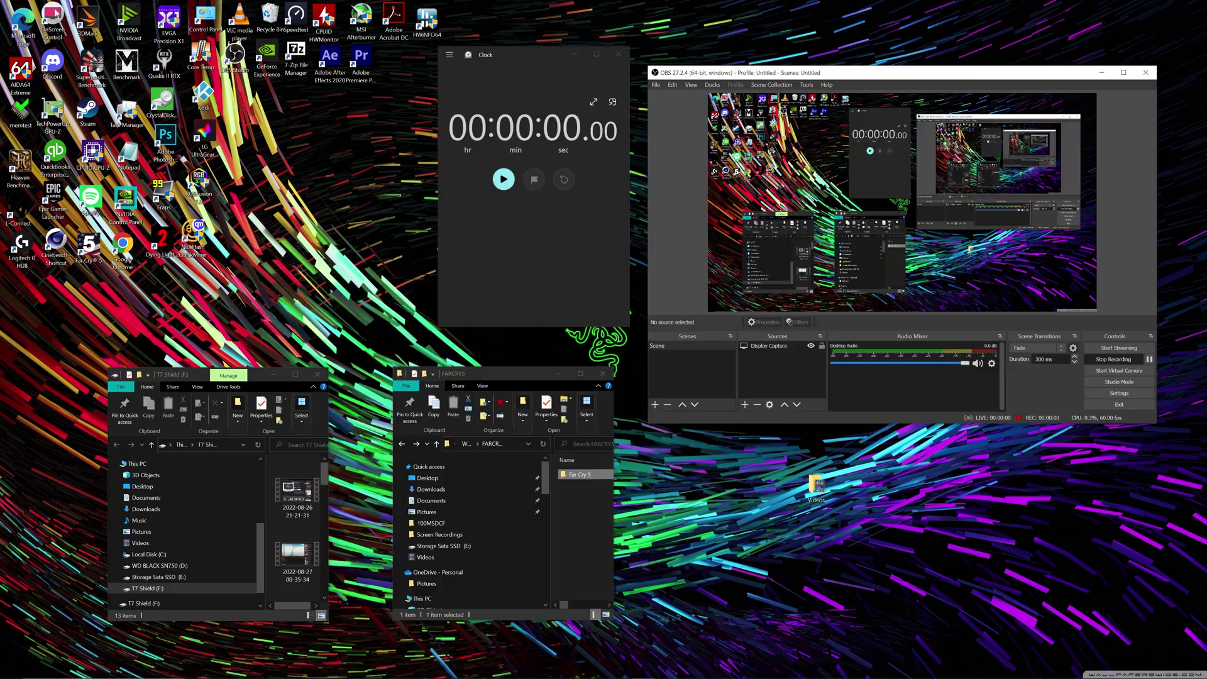
Copy the Far Cry 5 folder onto T7 Shield (F:) and start the stopwatch.
left_click_drag(578, 475, 210, 591)
key("space")
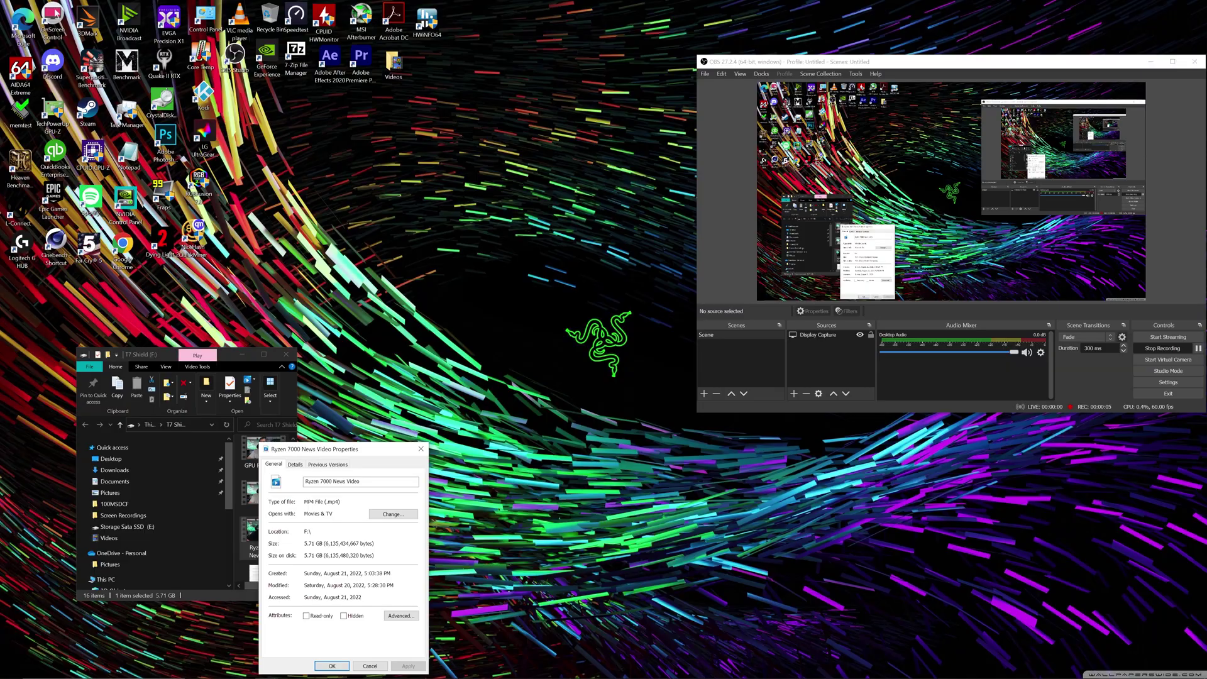
Center the Ryzen 7000 News Video Properties dialog to read its 5.71 GB size, then close it.
left_click_drag(328, 449, 426, 339)
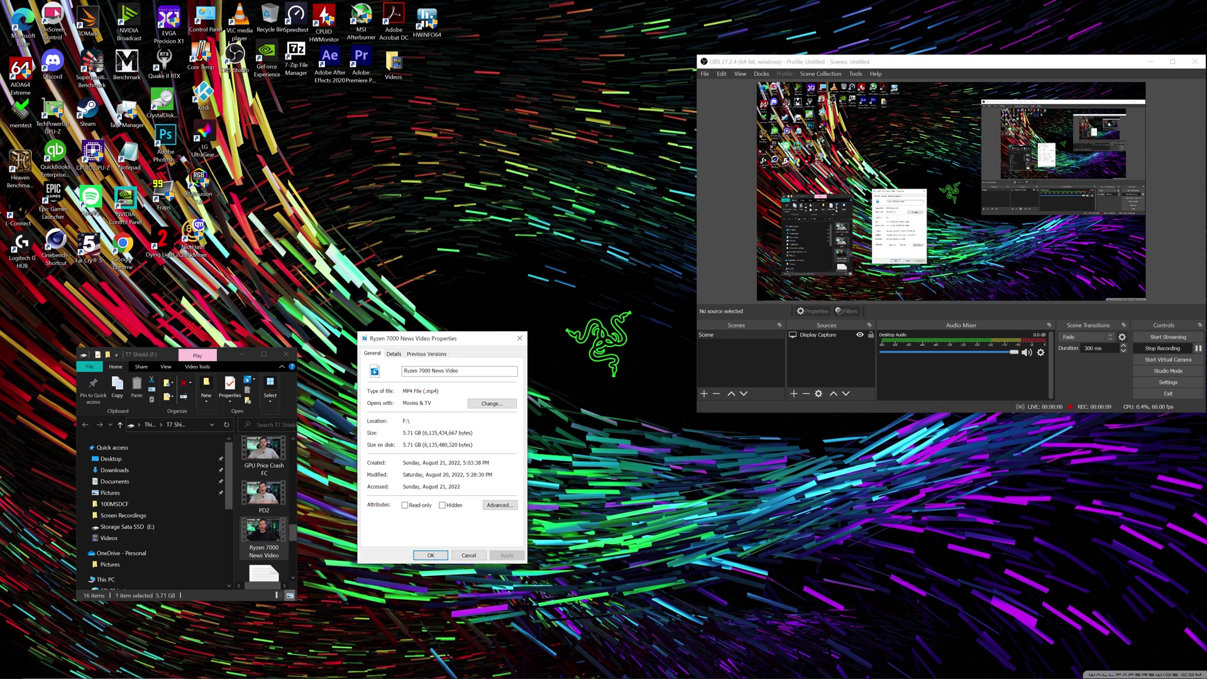
key("Escape")
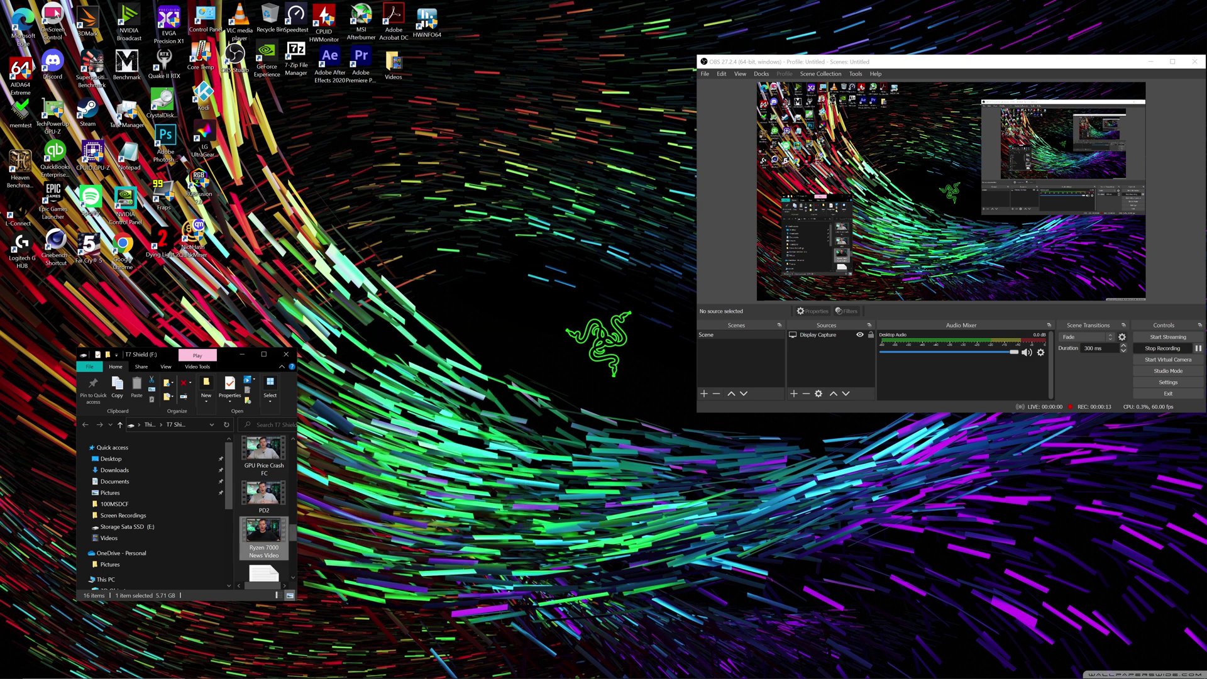
Drag the Ryzen 7000 News Video from T7 Shield (F:) onto the desktop to copy it.
left_click_drag(263, 534, 578, 559)
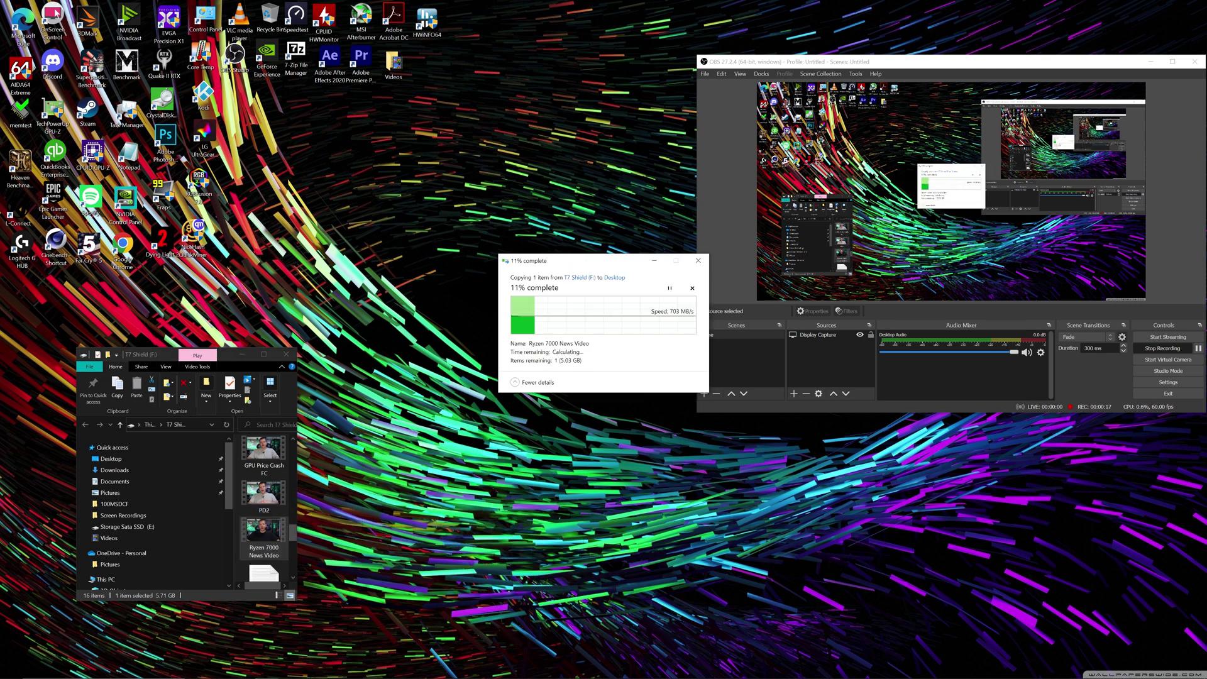